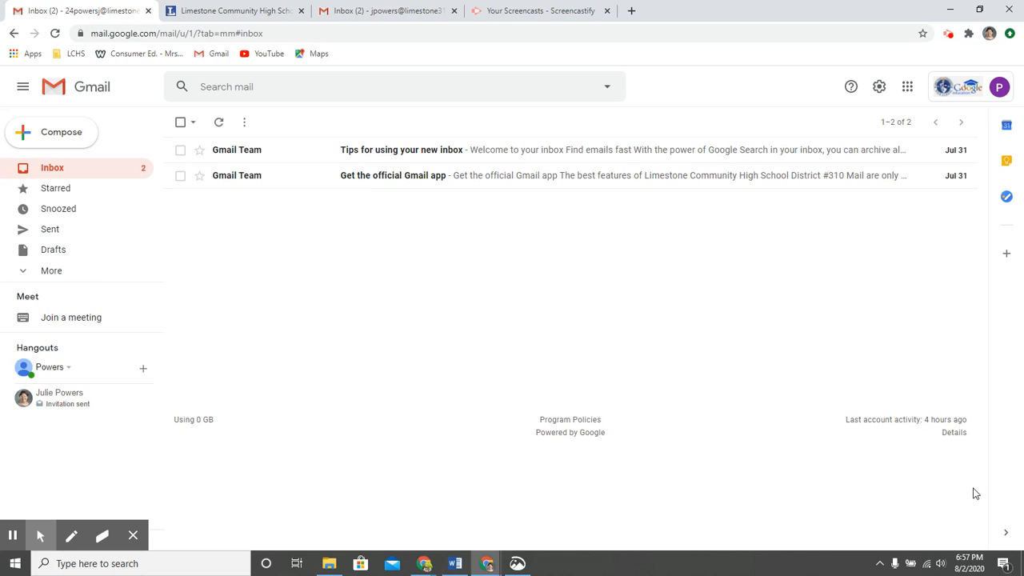
Step: Open Gmail from the list of Google apps and start a new email message
click(908, 87)
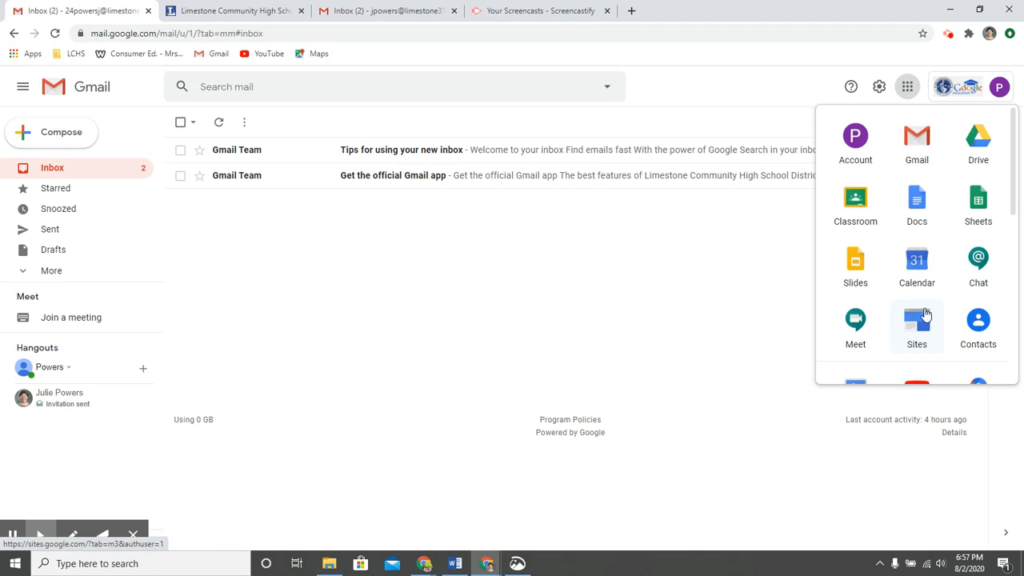
click(918, 139)
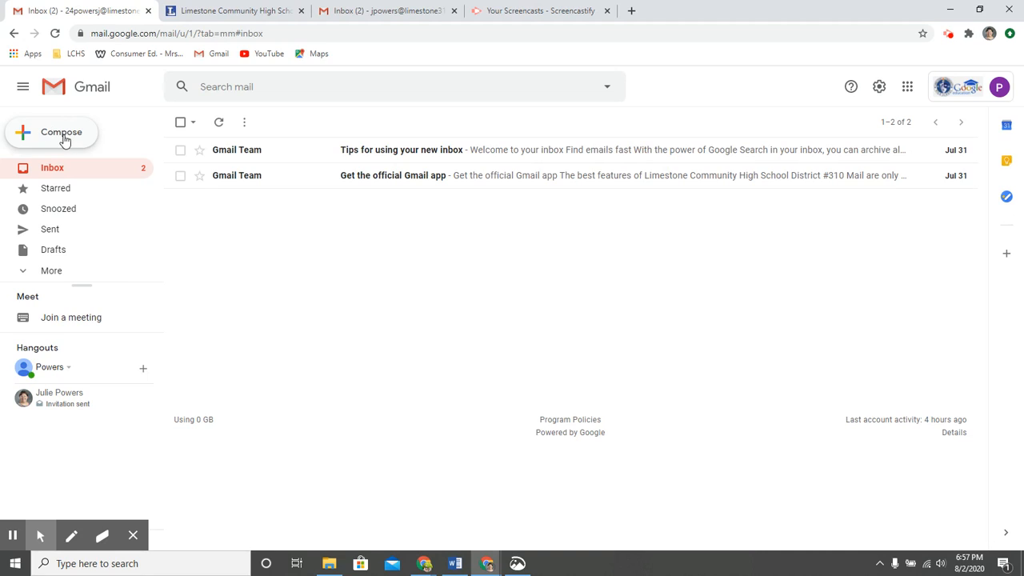
click(64, 137)
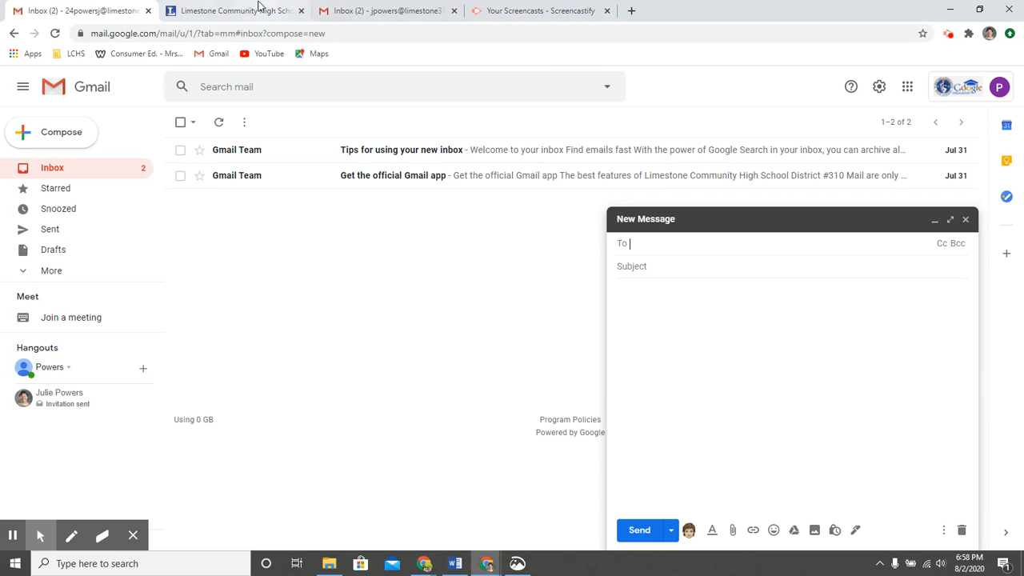
Step: Open the staff directory on the Limestone Community High School website and copy the email address of the first listed Mathematics teacher
click(249, 8)
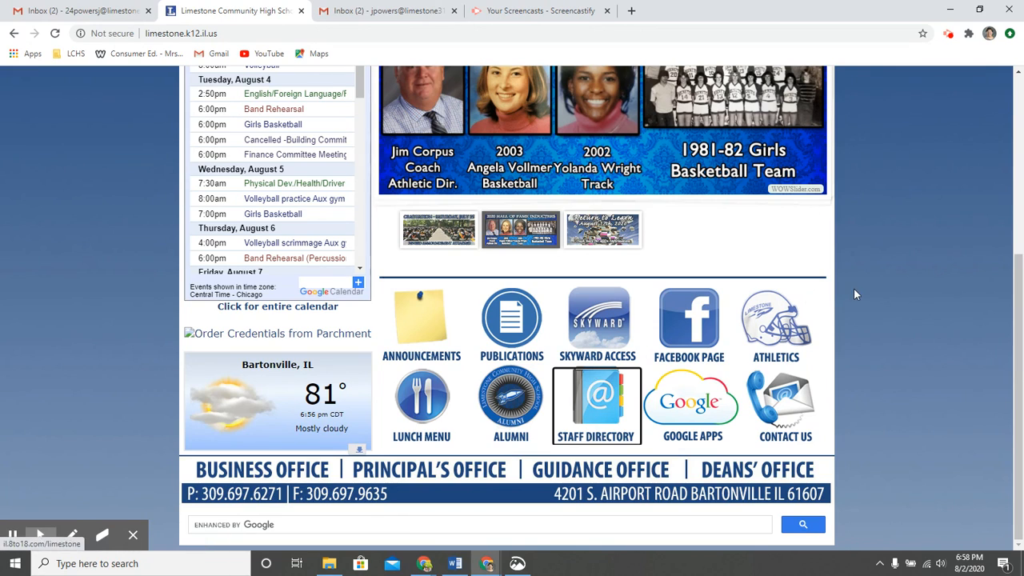
click(601, 416)
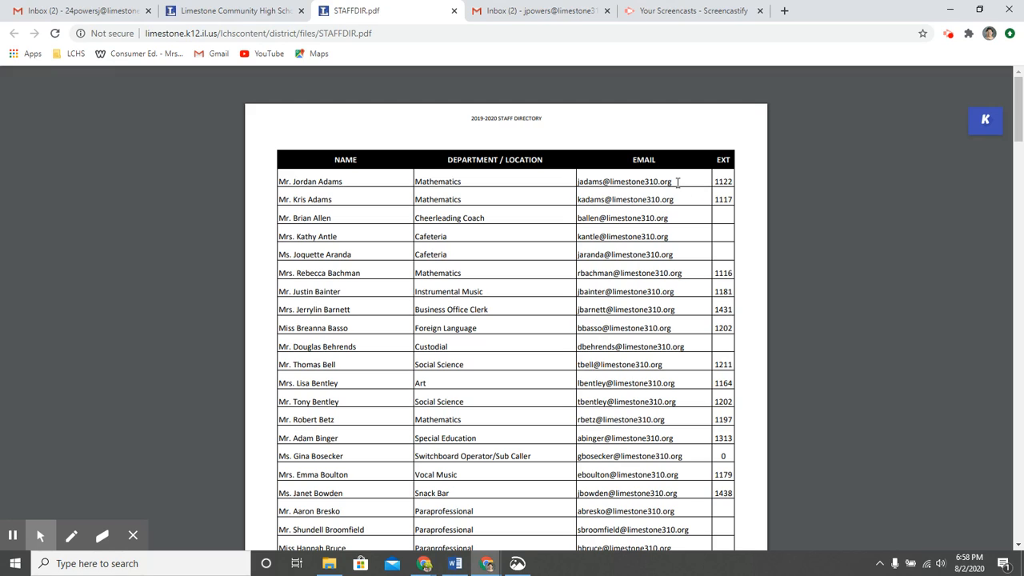
drag(677, 183, 577, 186)
key(ctrl+c)
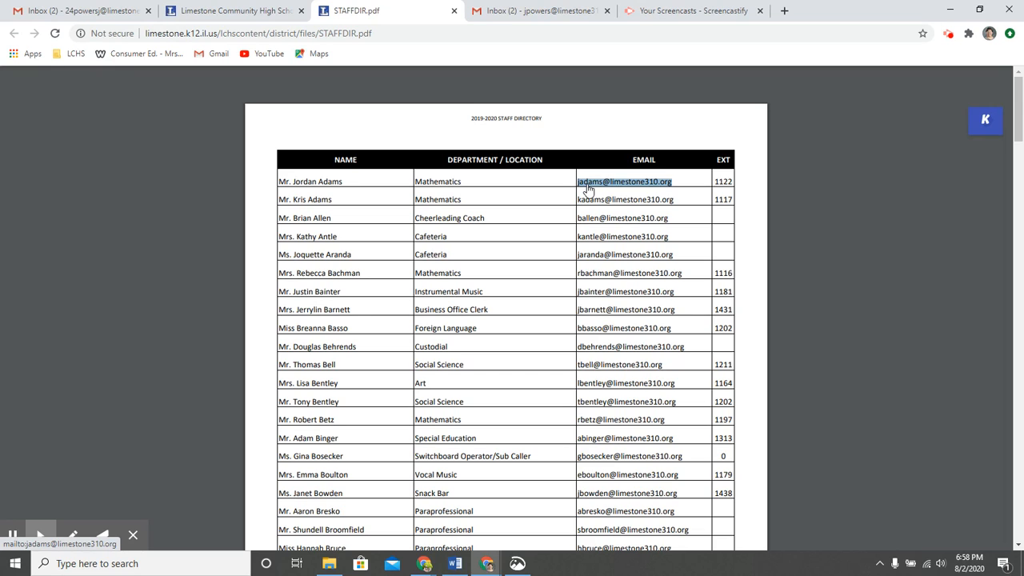
Step: Return to the student inbox's new message and paste the copied teacher's email address as the recipient
click(538, 16)
click(131, 6)
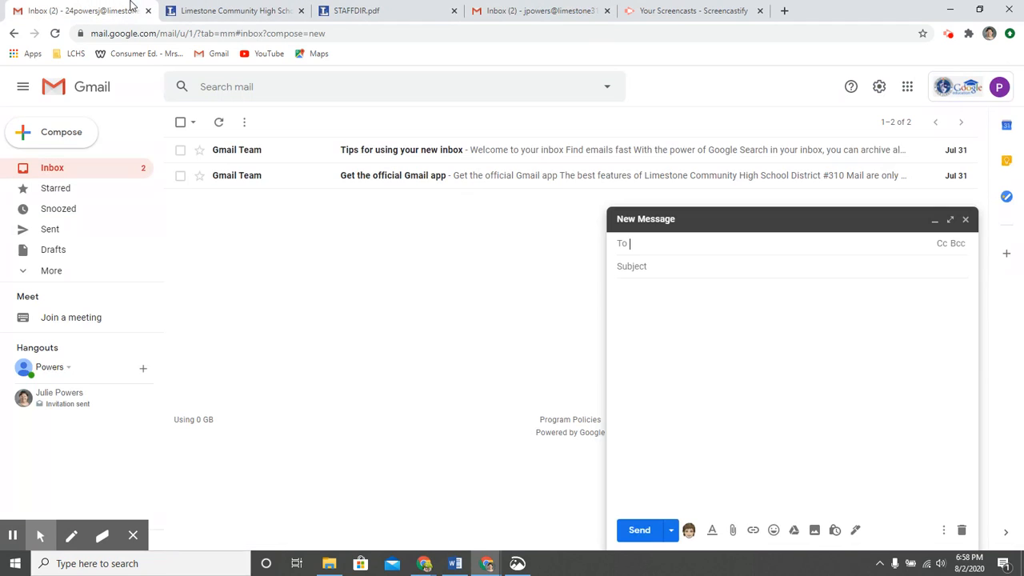
right_click(661, 252)
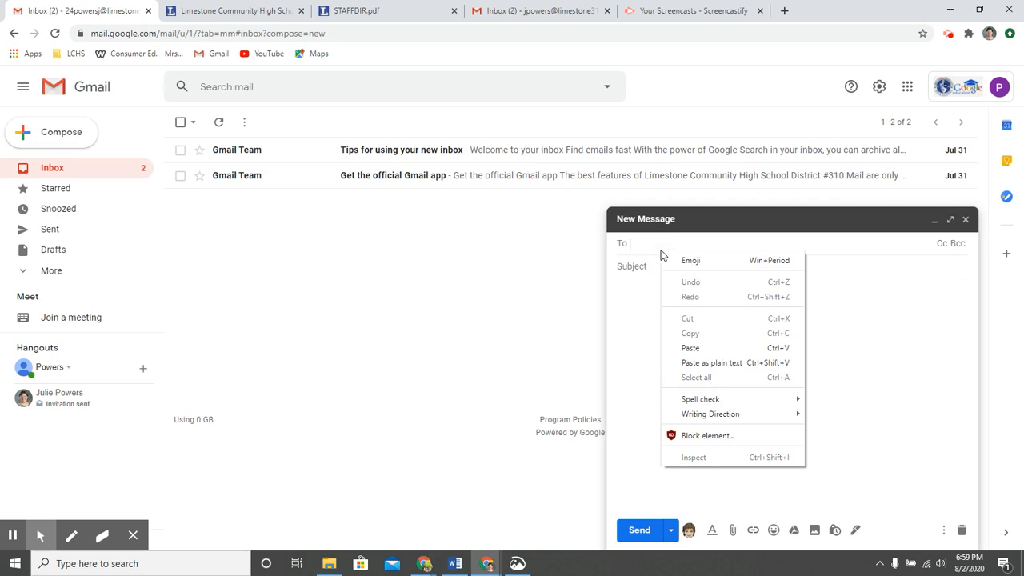
click(690, 350)
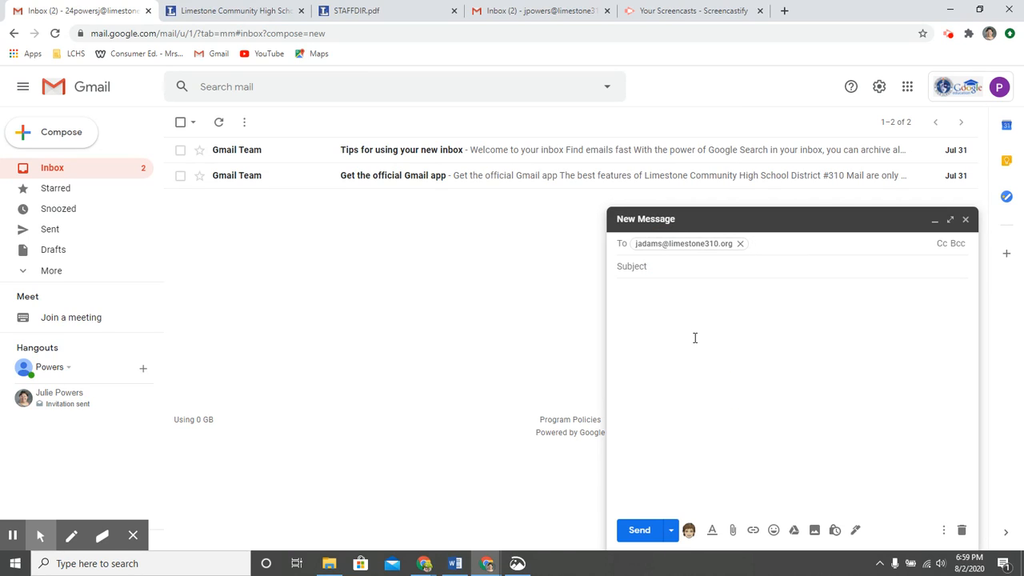
Step: Enter "Class Question" as the subject of the email
click(672, 267)
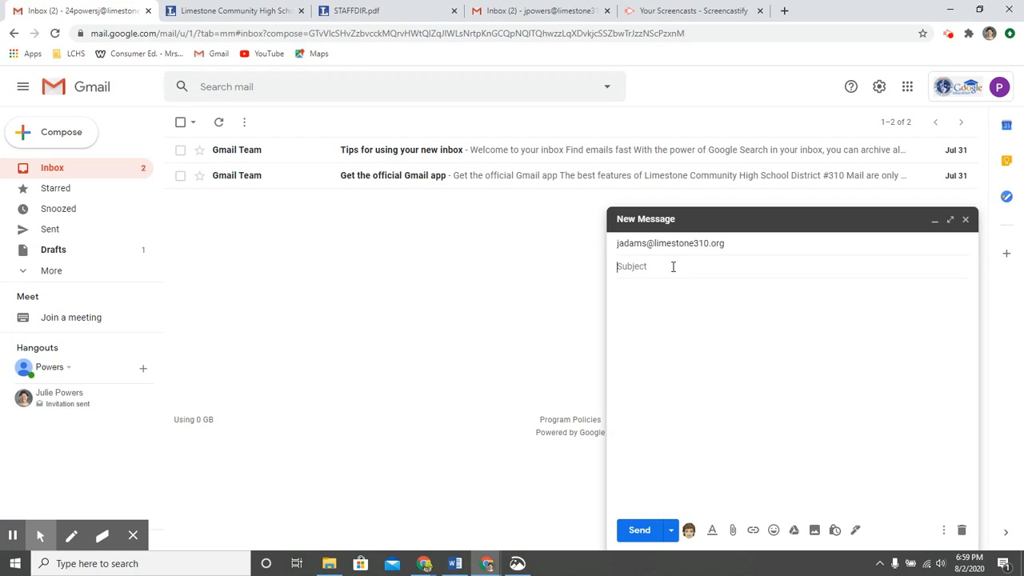
text(Class Question)
key(Tab)
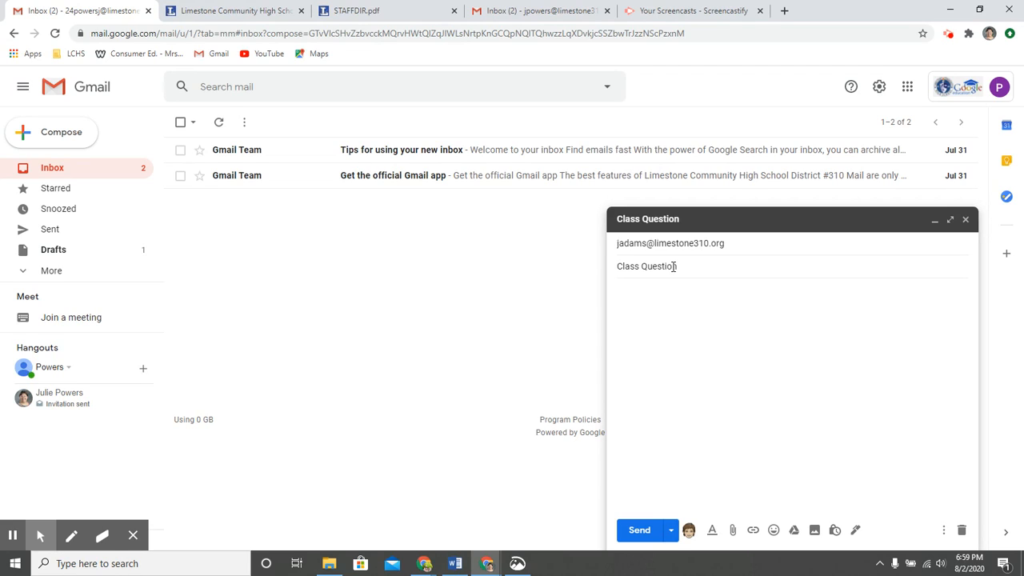
Step: Begin the message body with "Hello" and, in a new paragraph, "Today in class I didn't understand what we were talking about"
key(Tab)
text(Hello)
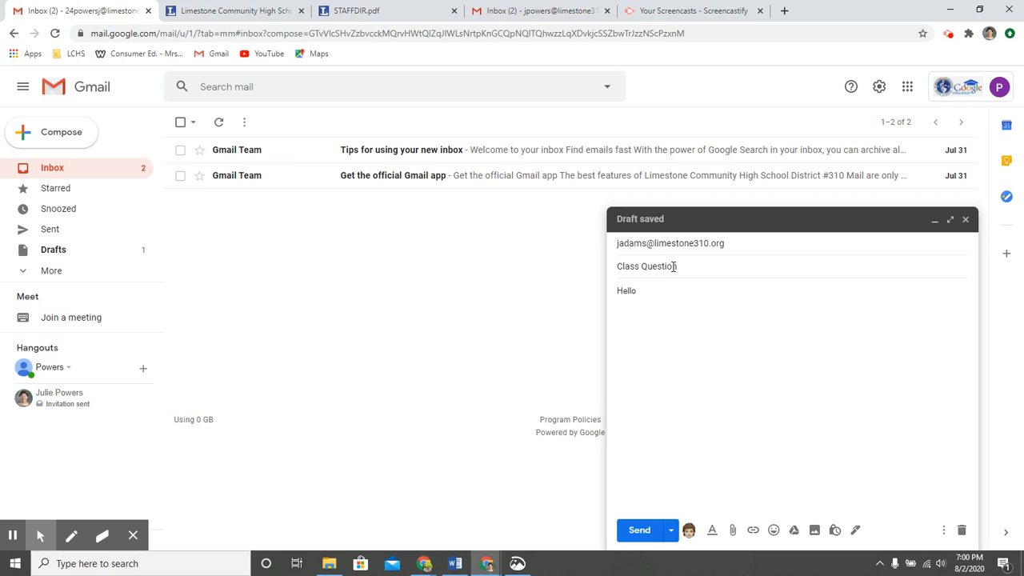
key(Return)
text(Today in class I di)
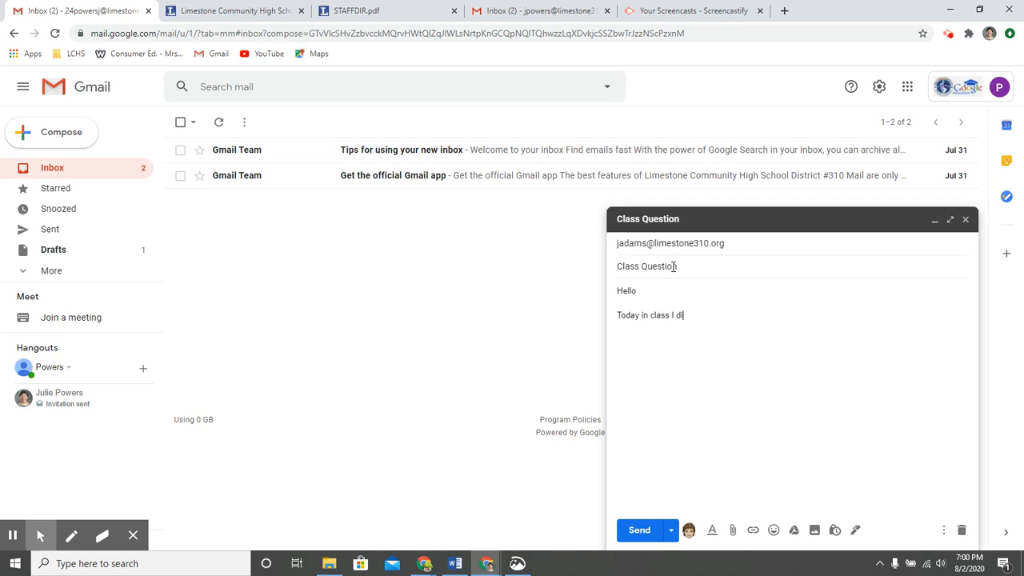
text(dn't understand what we were talkin)
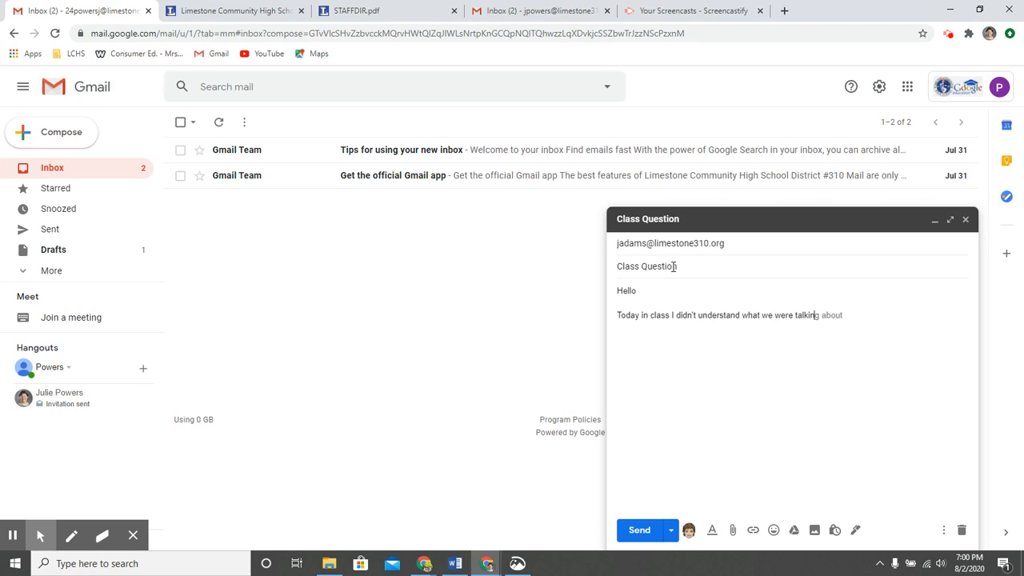
key(Tab)
Step: Add "Can I come in during Rocket Academy tomorrow for some extra help?" and close with "Thank you" and the sender's full name below it
text(. Can I come in during Rocket )
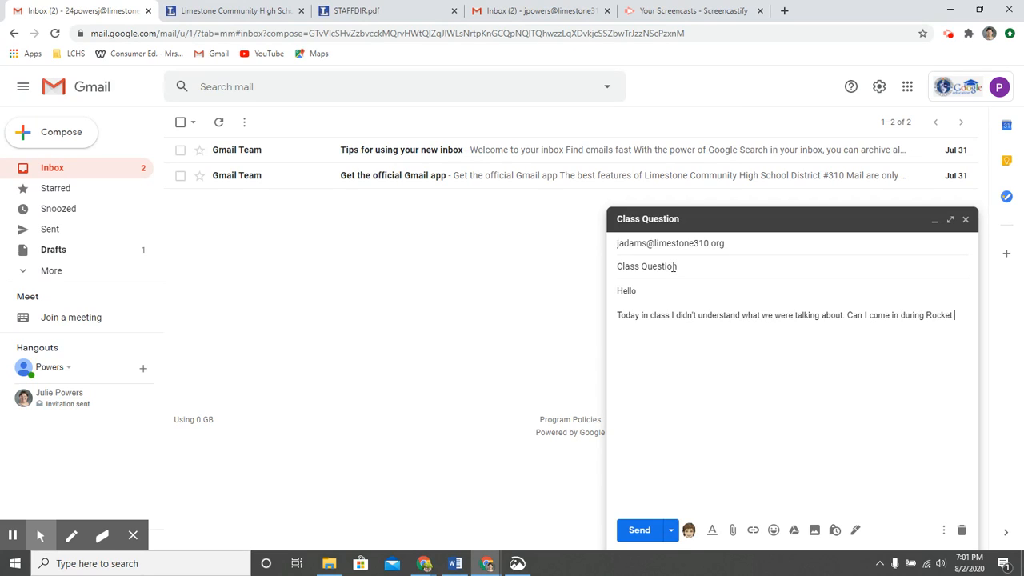
text(Academy tomorrow for some)
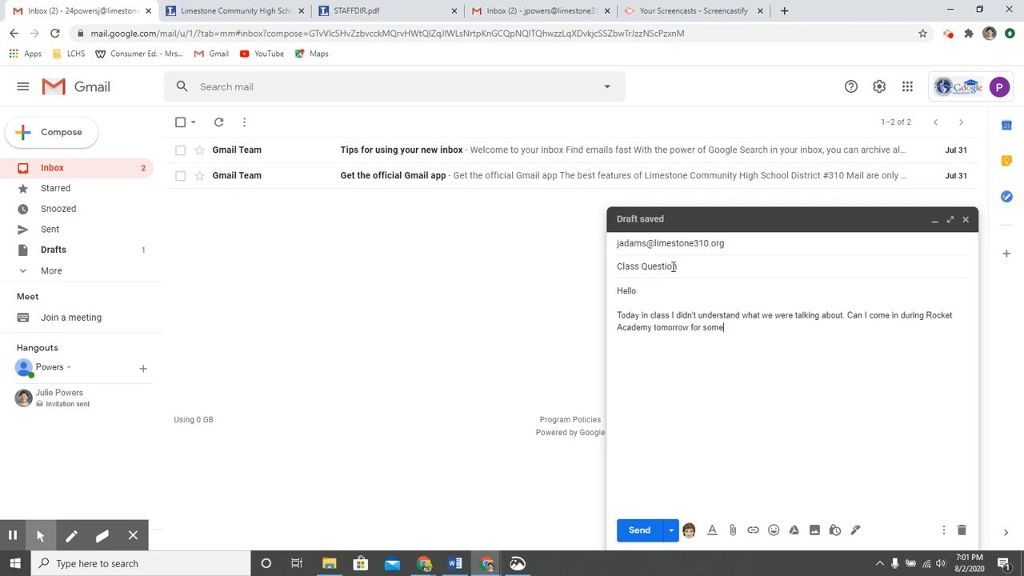
text( extra help?  )
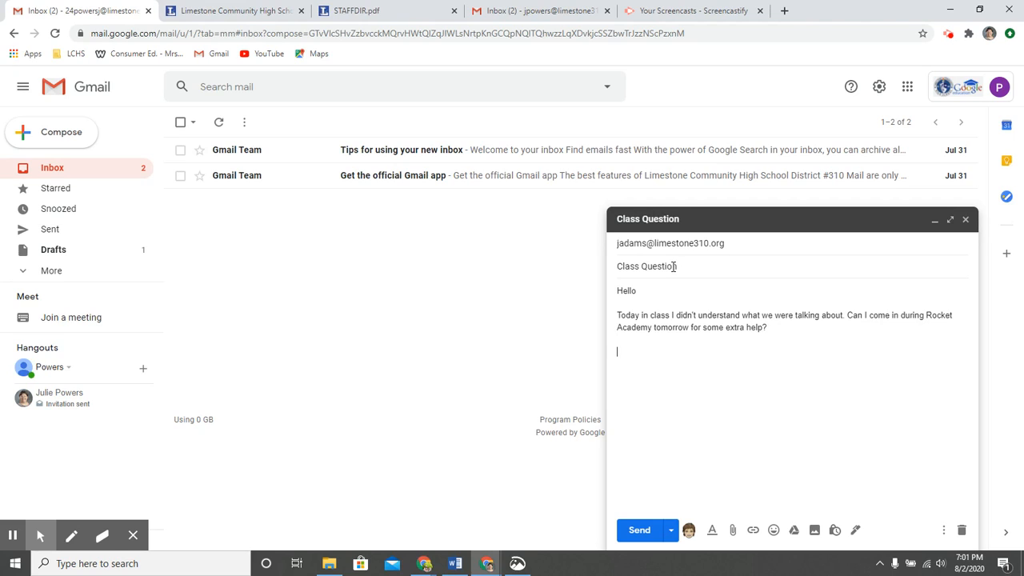
text(Thank you )
text(Julie P)
text(owers)
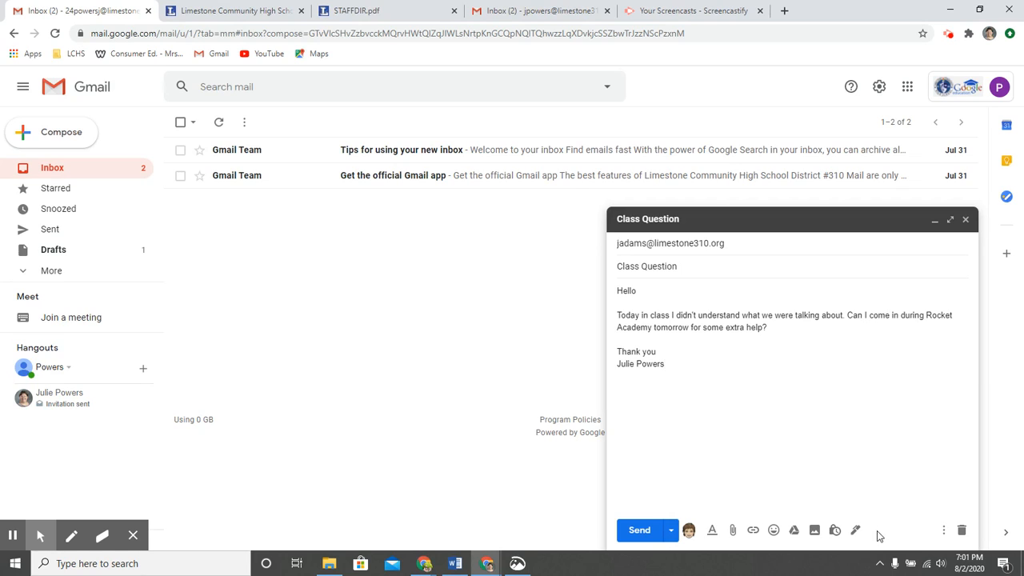
Step: Show the message's text formatting options and view the file attachment dialog without attaching a file
click(715, 537)
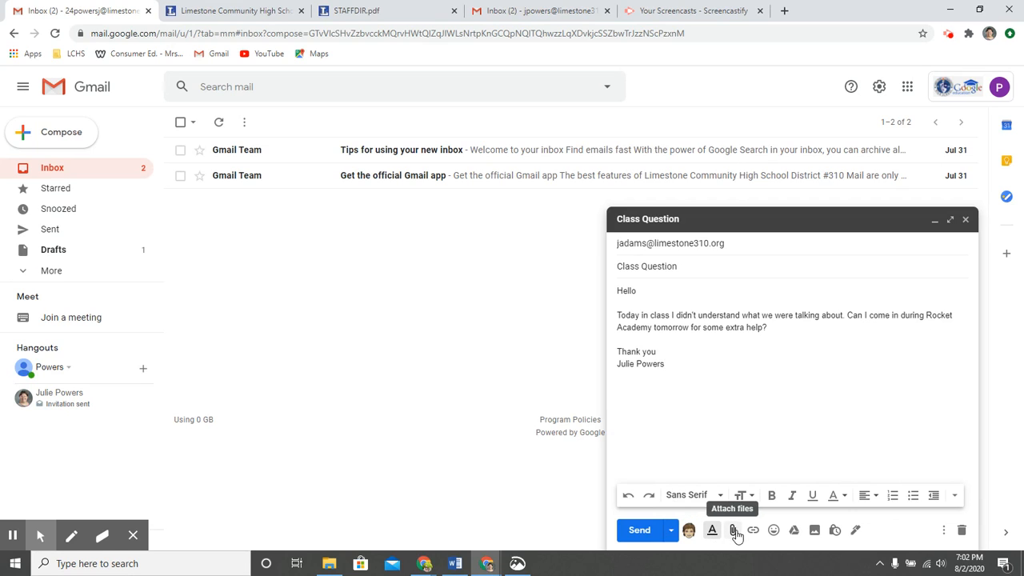
click(735, 531)
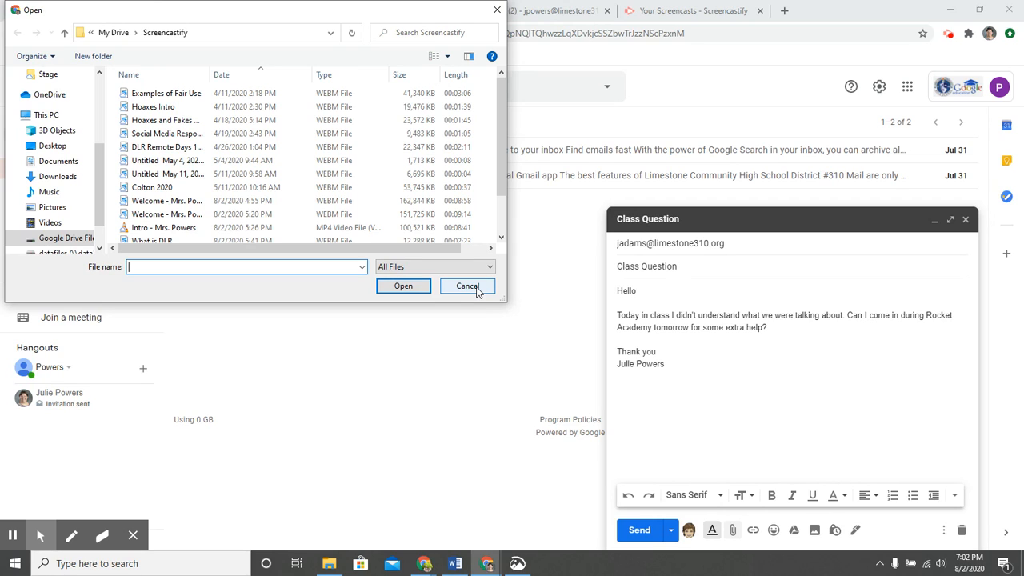
click(468, 287)
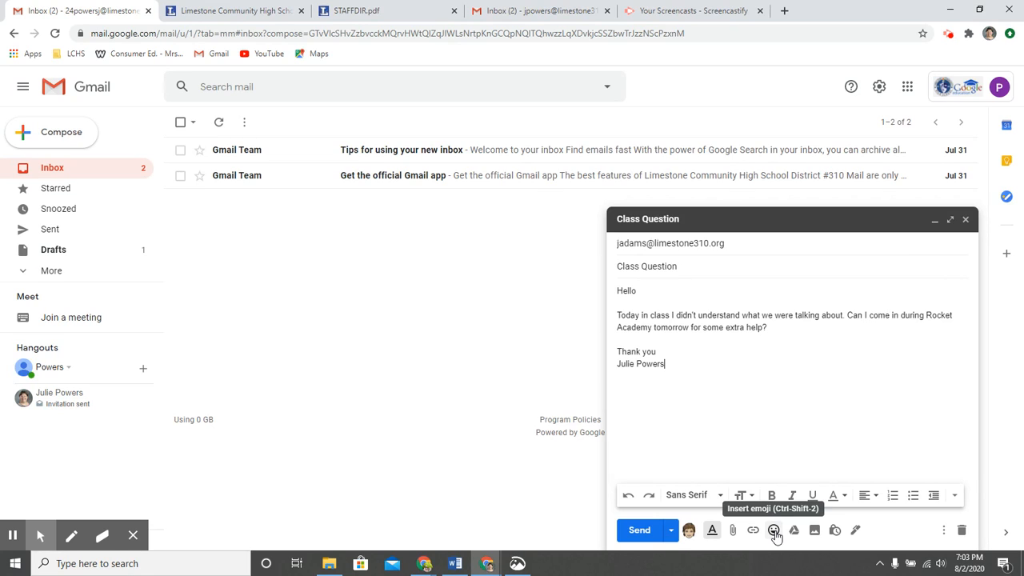
Step: View the emoji choices and the Google Drive file insertion dialog without inserting anything
click(773, 531)
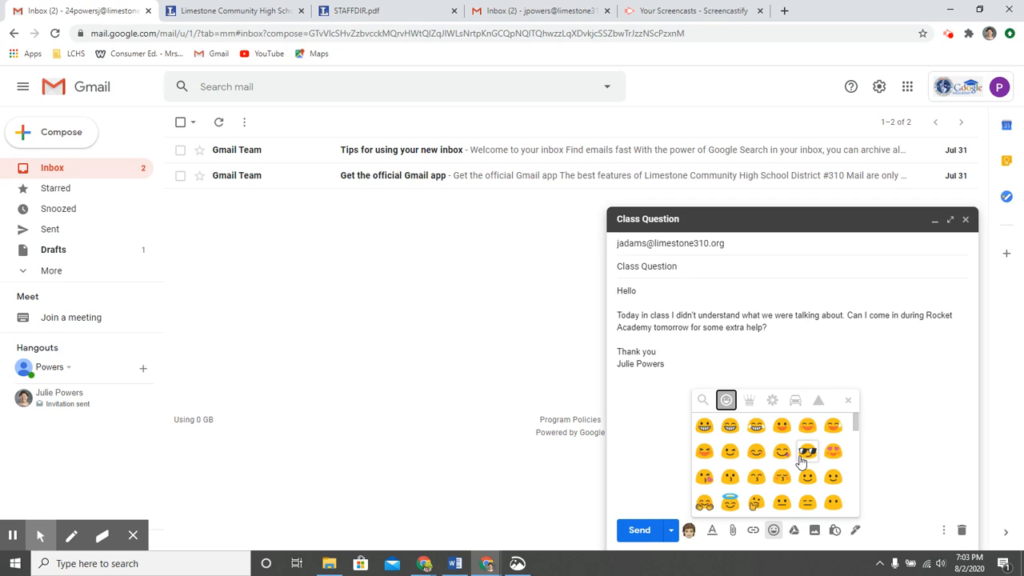
click(773, 531)
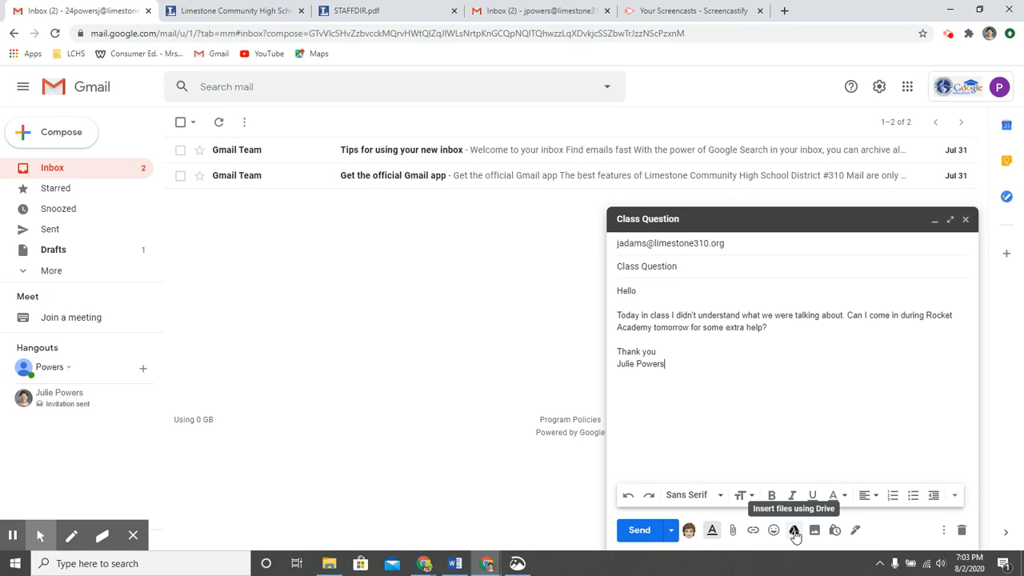
click(794, 532)
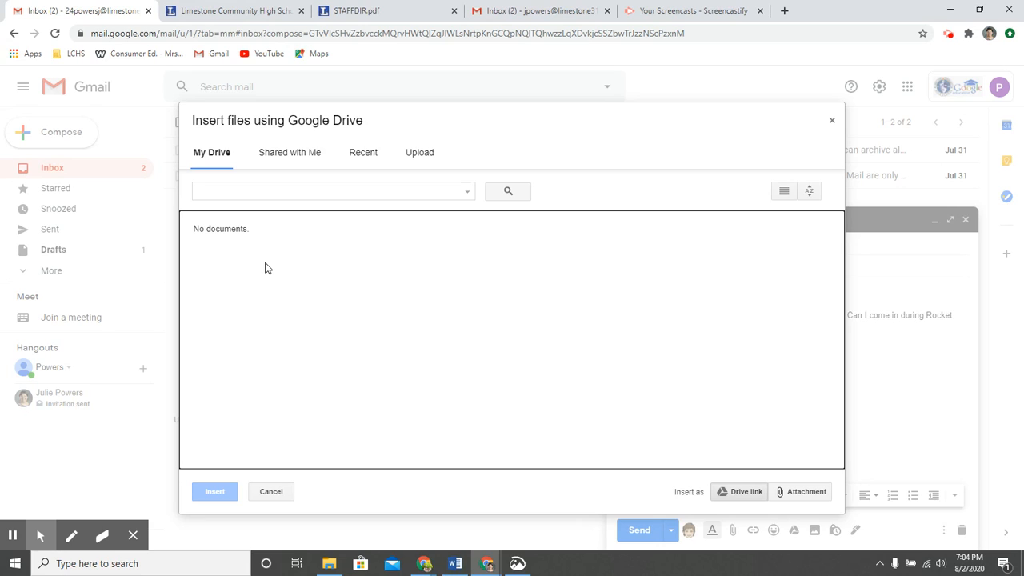
click(832, 124)
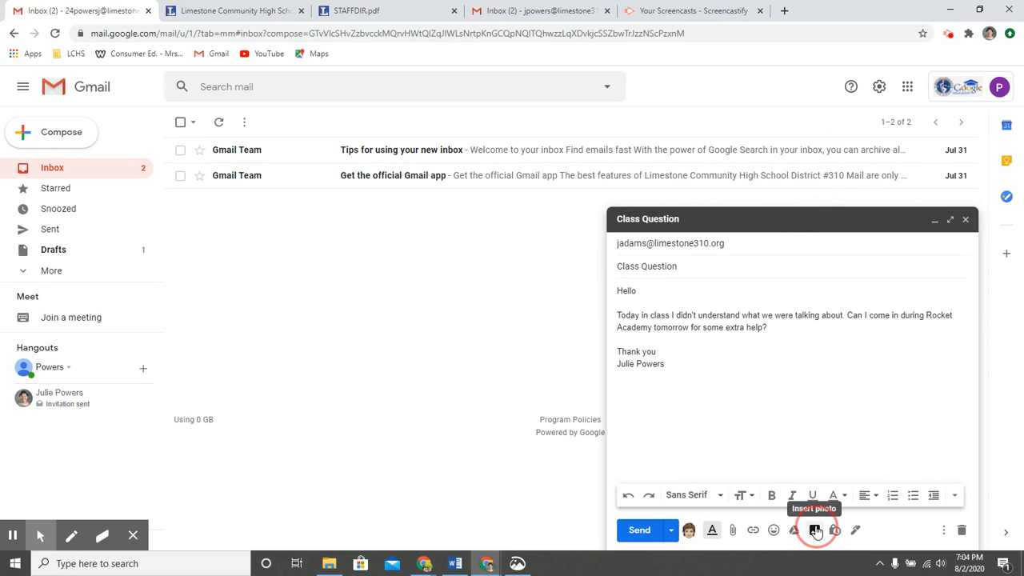
Step: View the photo insertion options for uploading and for using a web address, without inserting a photo
click(814, 531)
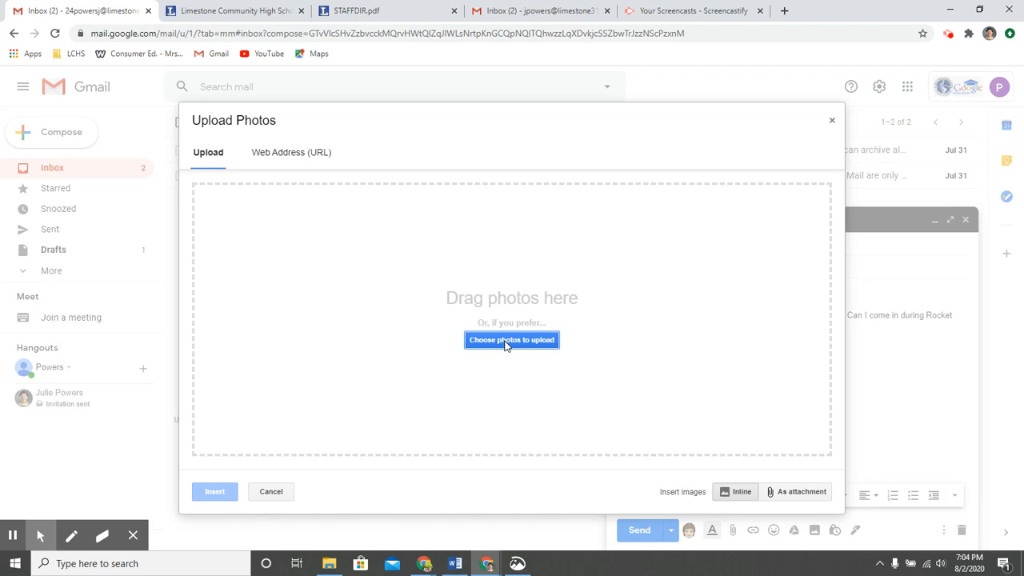
click(287, 159)
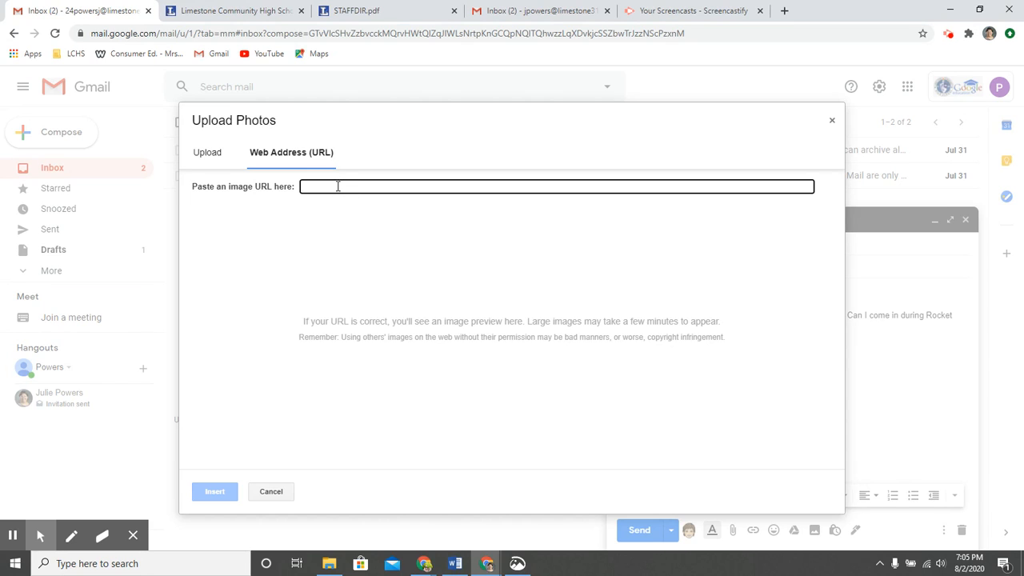
click(276, 493)
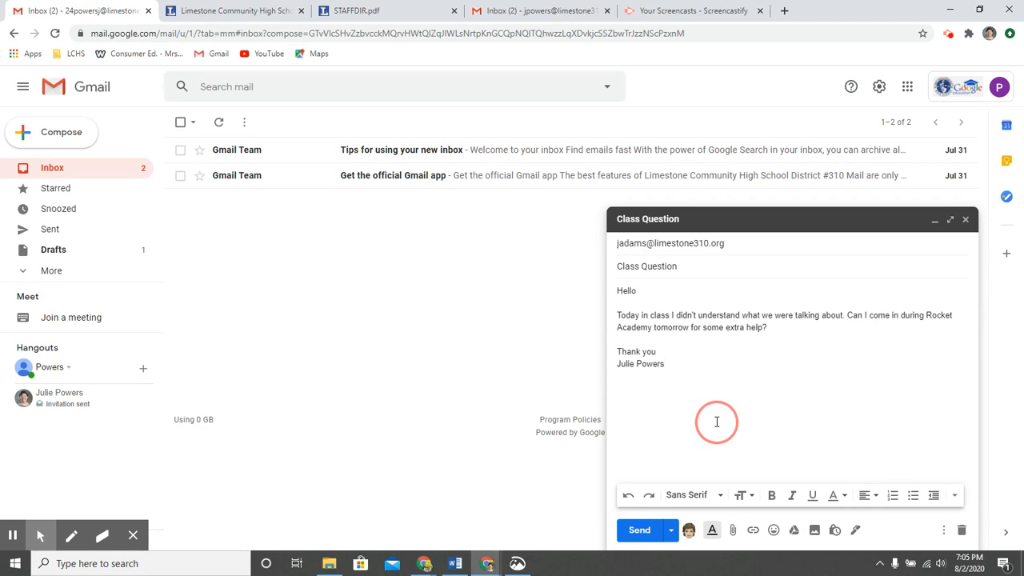